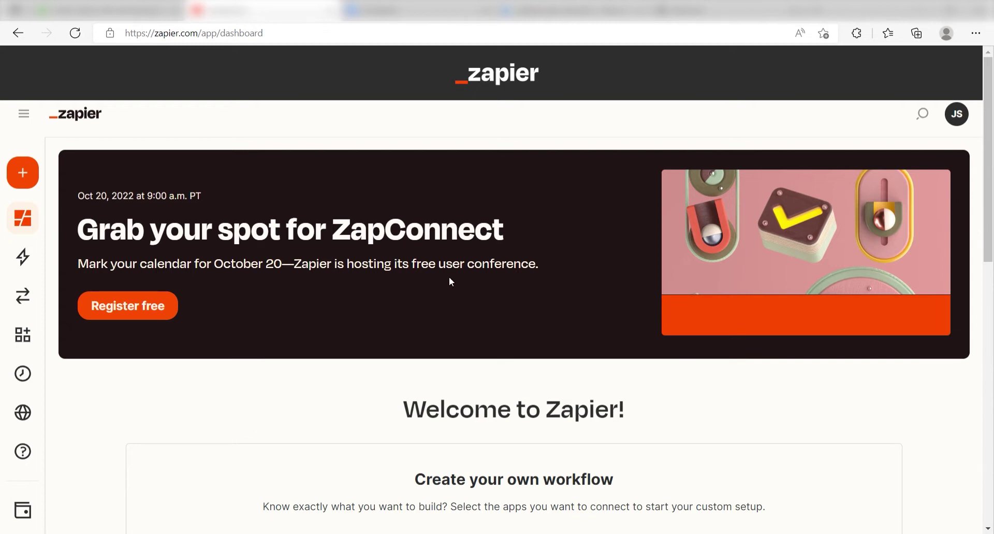
Create a new Zap triggered by PayPal's Successful Sale event and proceed to the trigger test.
click(57, 173)
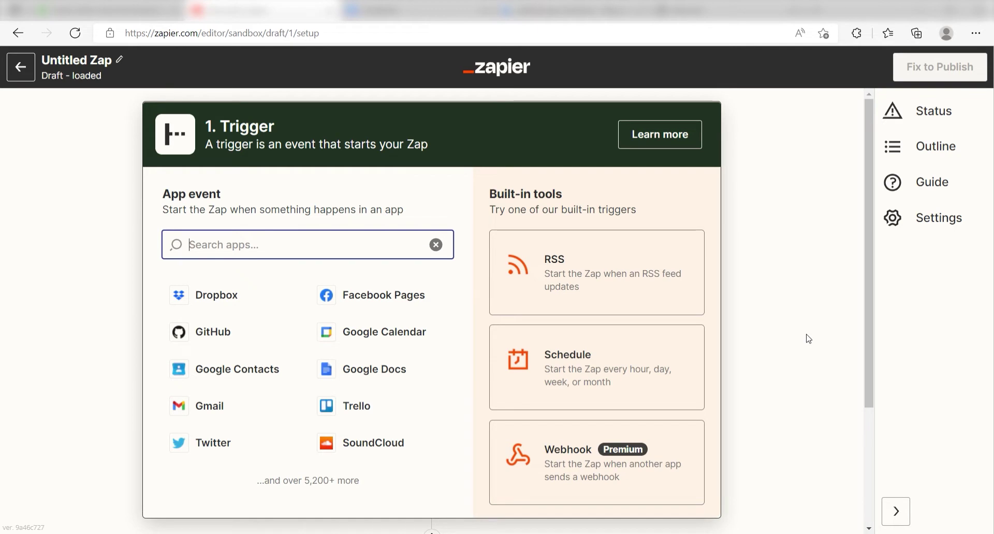
text(paypal)
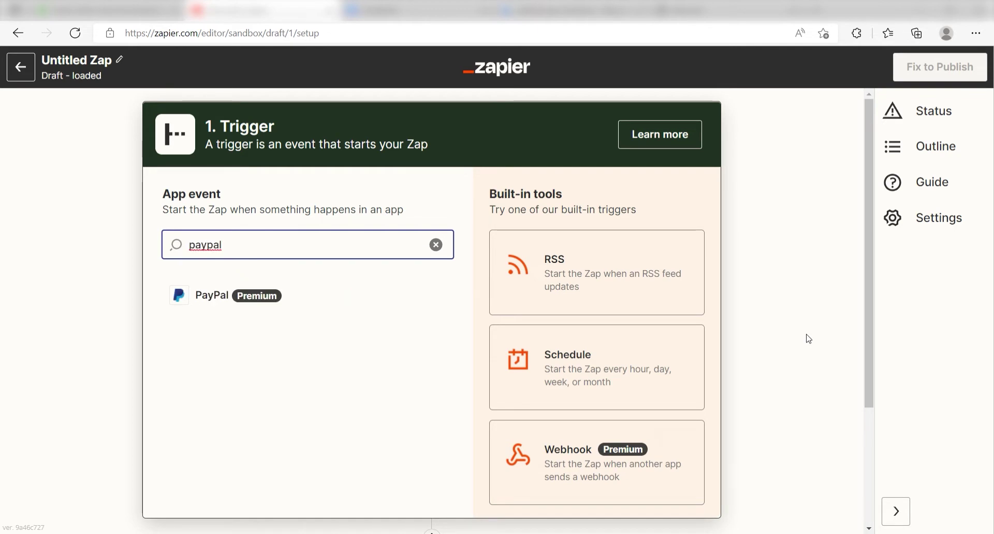
click(305, 301)
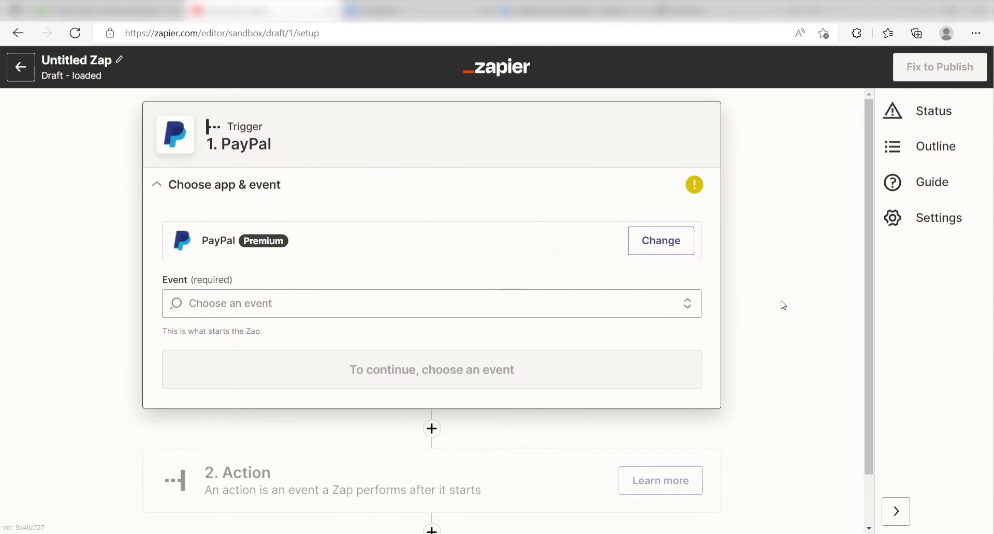
click(690, 306)
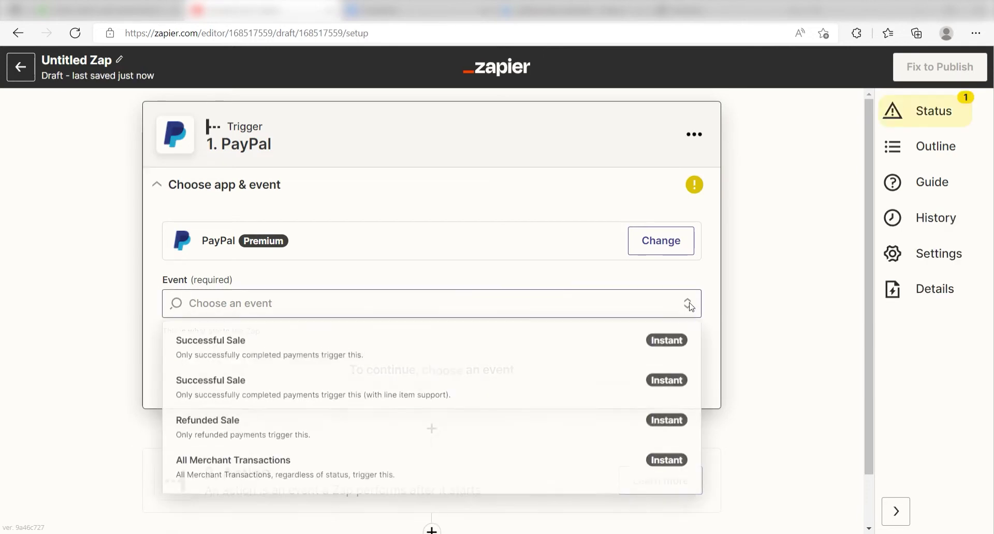
click(611, 341)
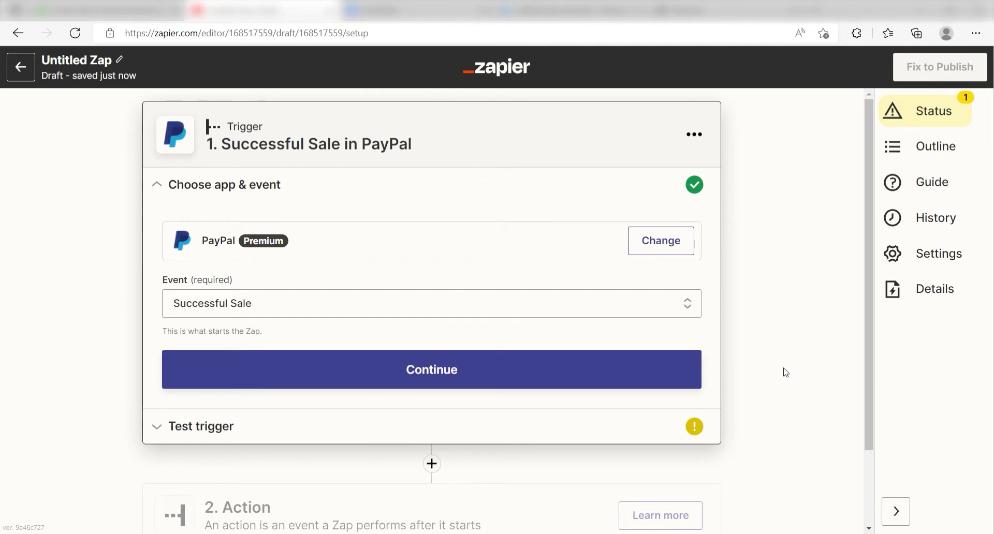
click(580, 370)
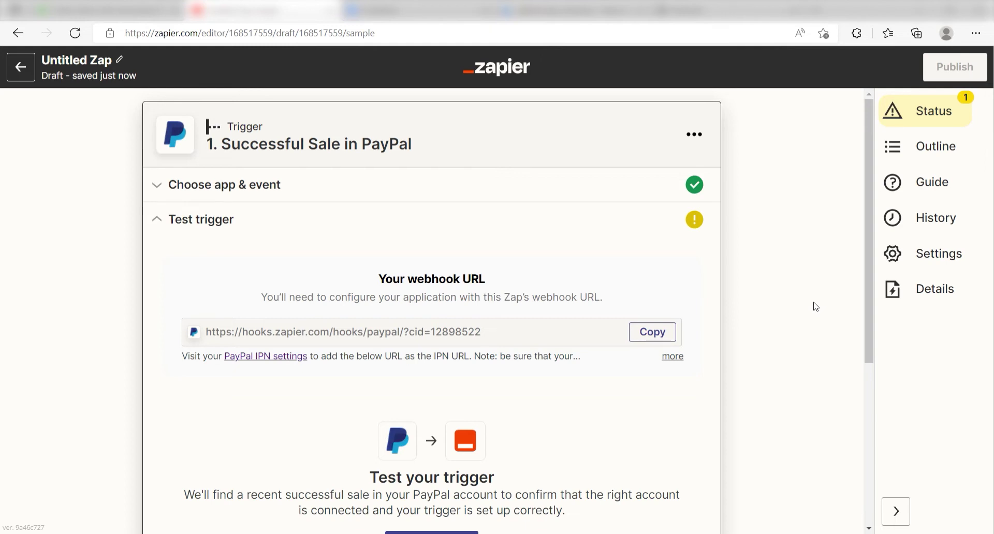
Copy the Zap's webhook URL from the trigger test step.
scroll(816, 307, down, 1)
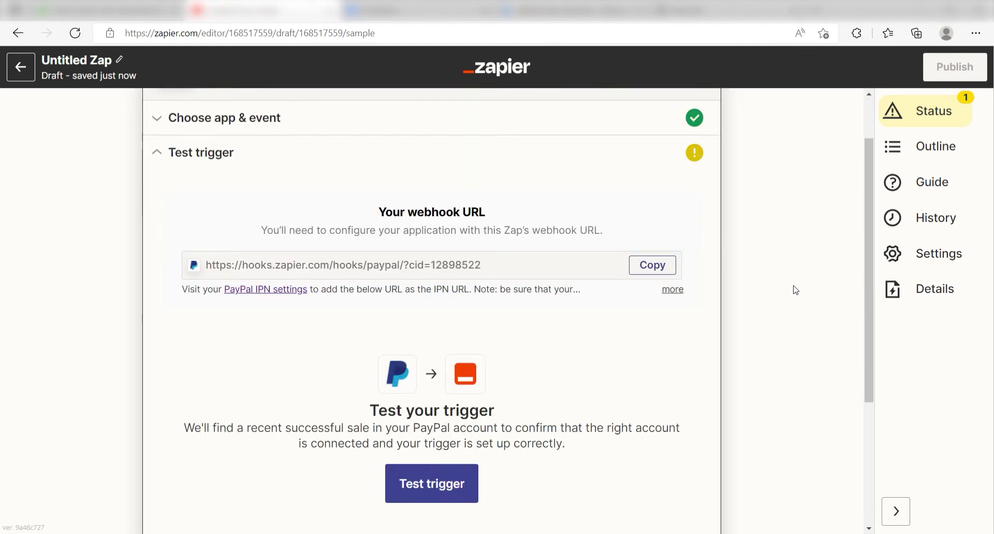
click(653, 270)
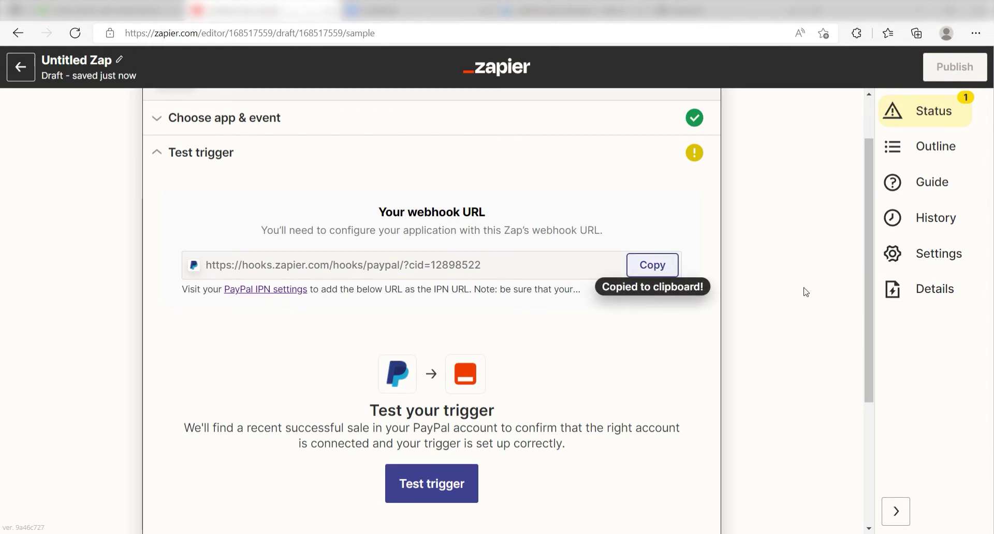
Set PayPal's IPN Notification URL to the Zapier webhook, enable IPN messages, and save.
click(260, 291)
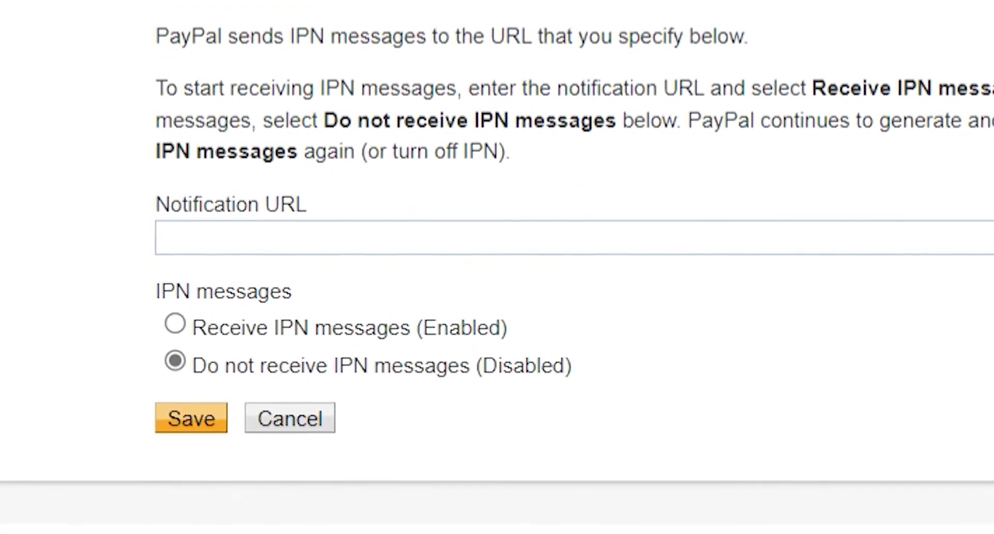
key(ctrl+v)
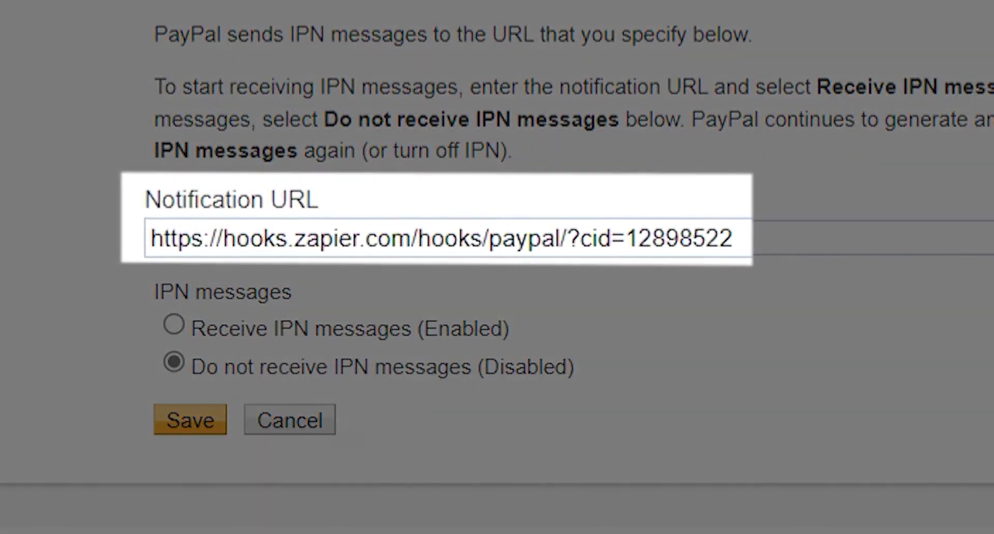
click(173, 325)
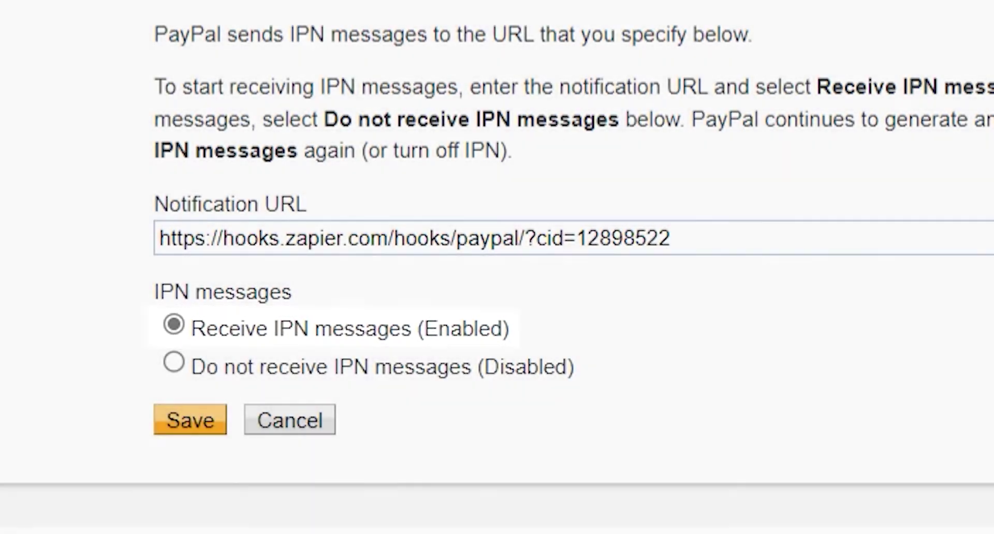
click(188, 433)
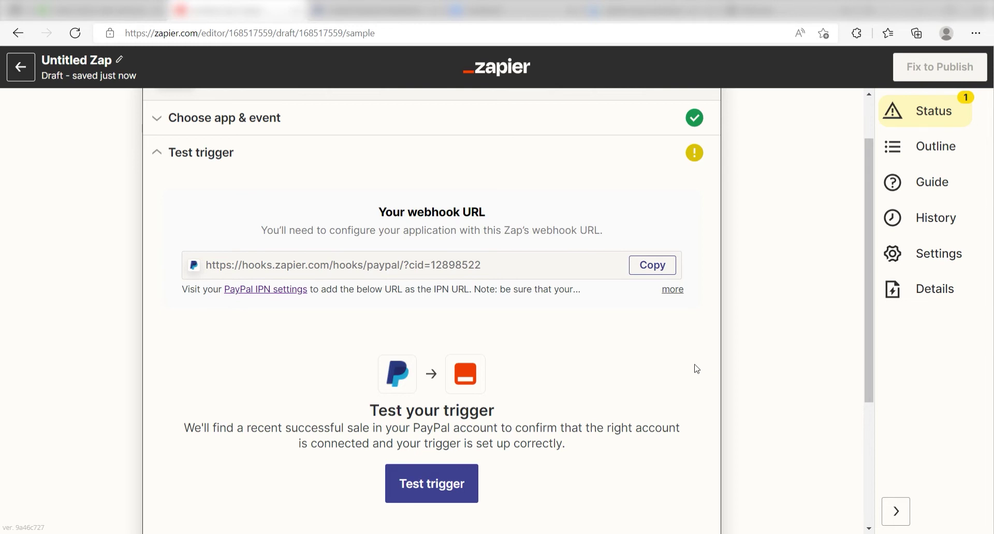
Test the PayPal trigger so it finds a successful sale, then continue to the action.
click(451, 486)
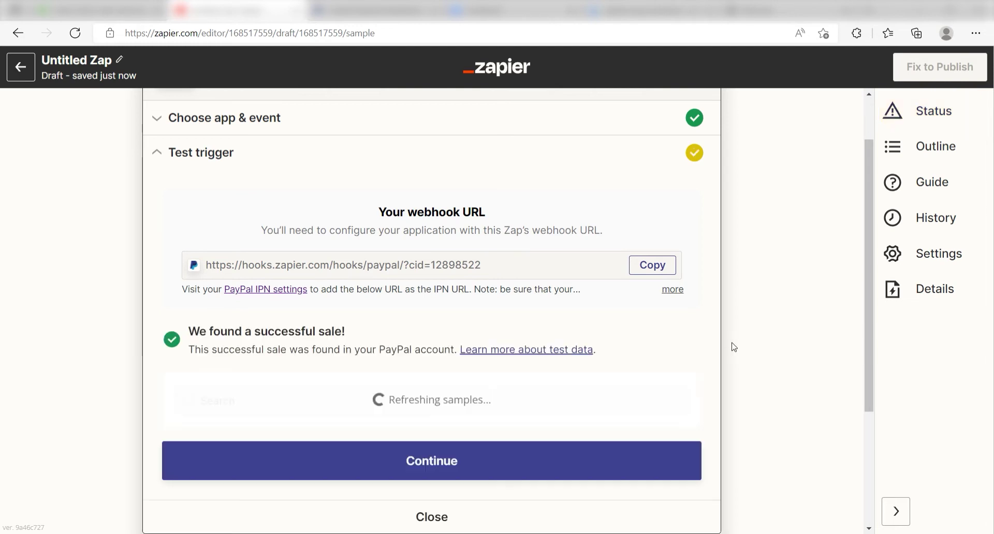
scroll(777, 324, down, 4)
scroll(780, 325, down, 3)
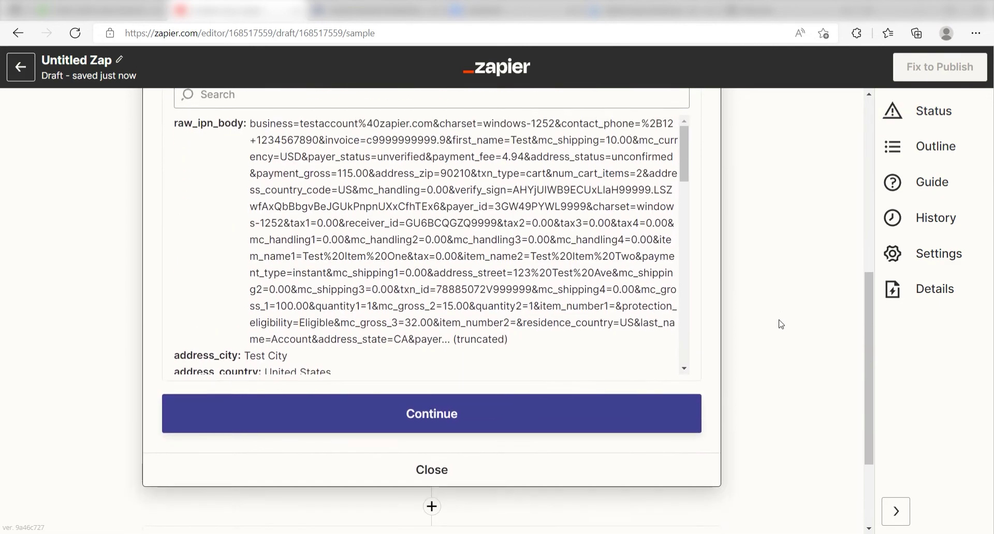
click(456, 417)
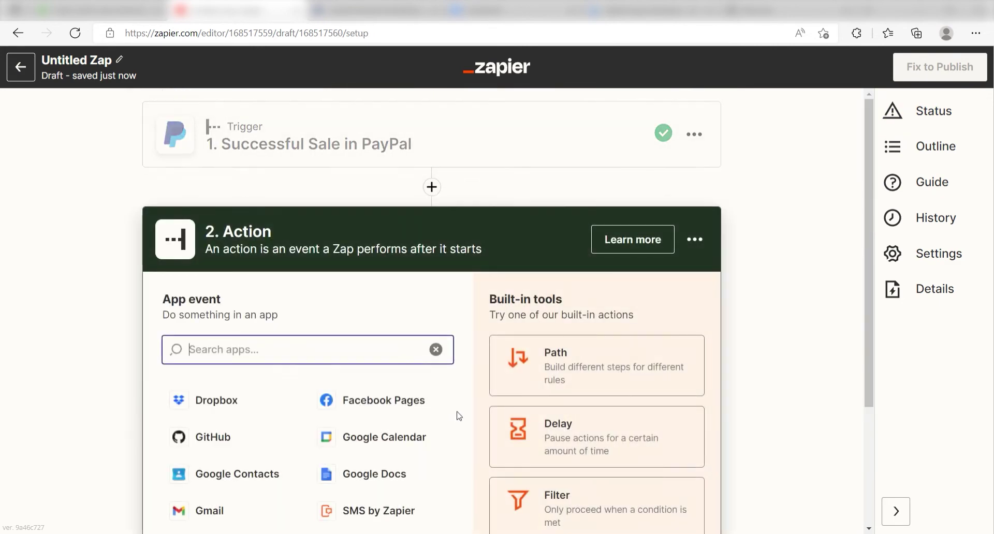
Set the action step to Discord's Send Channel Message event.
scroll(723, 313, down, 2)
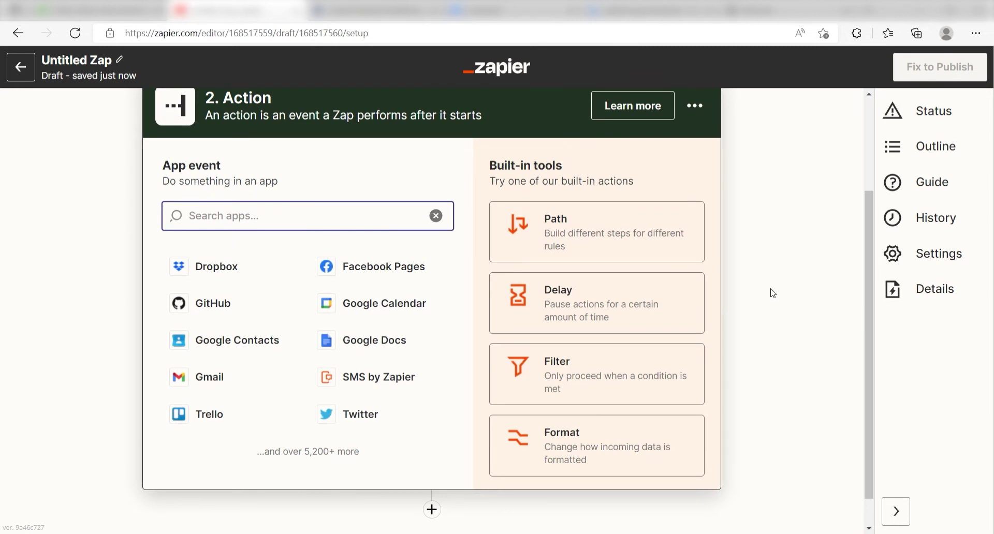
text(discord)
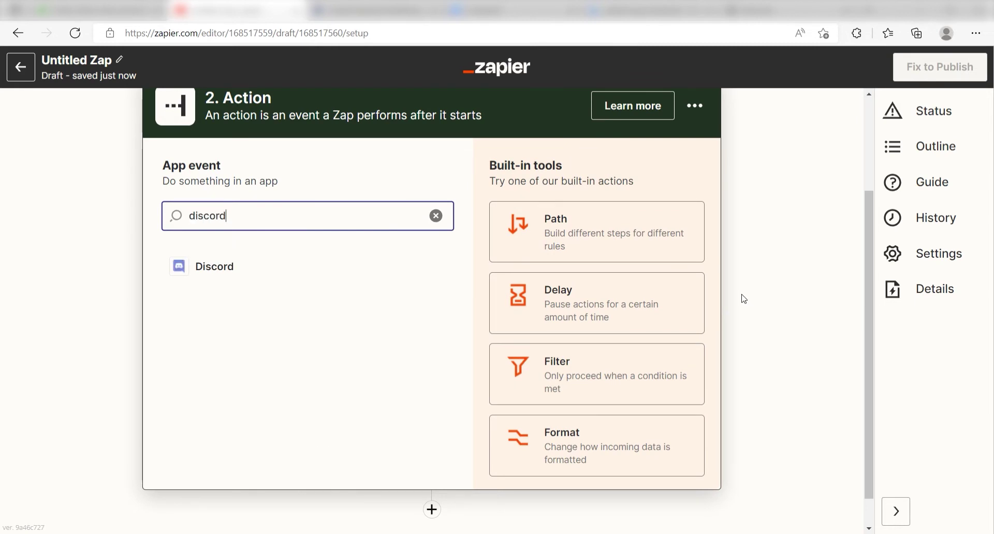
click(308, 272)
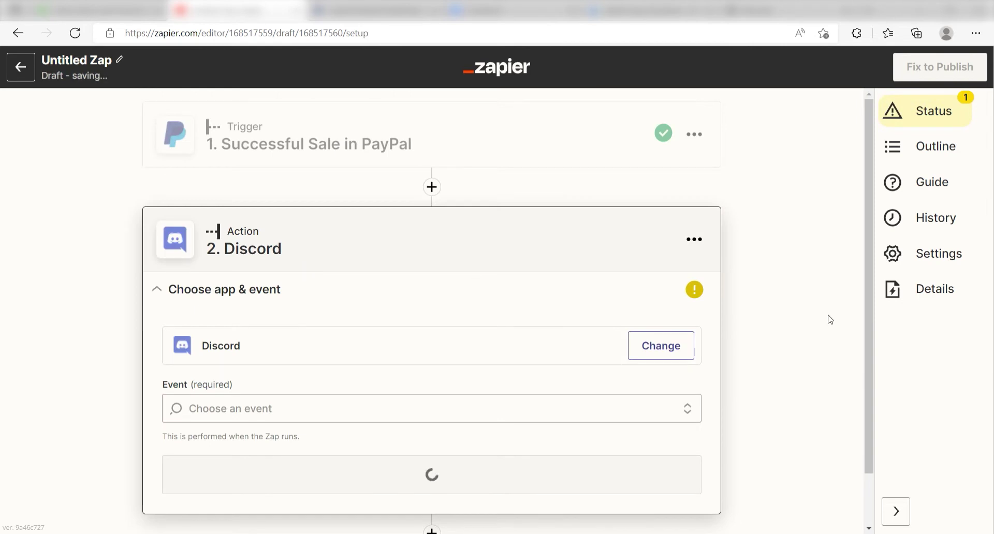
click(502, 453)
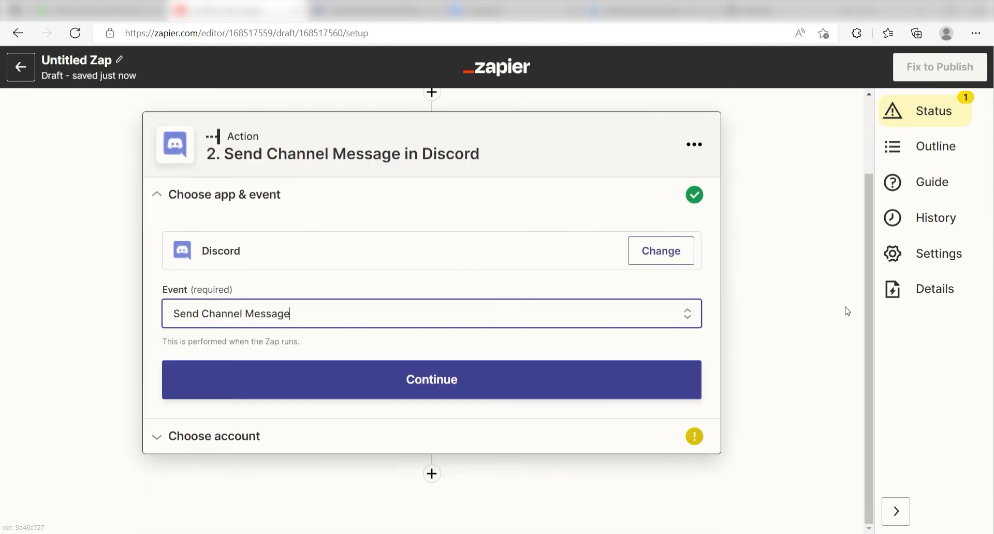
Connect a Discord account by adding and authorizing Zapier on the chosen Discord server.
click(639, 388)
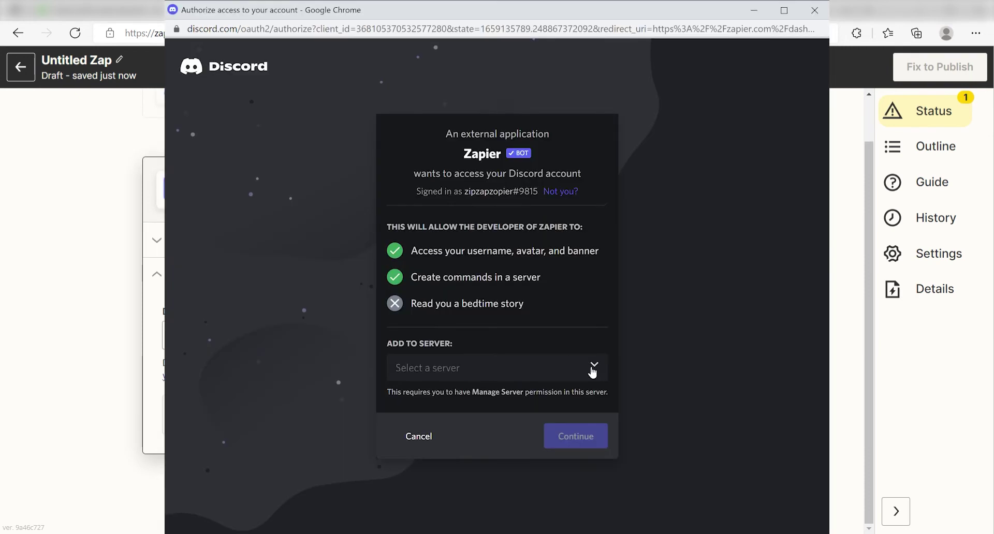
click(593, 368)
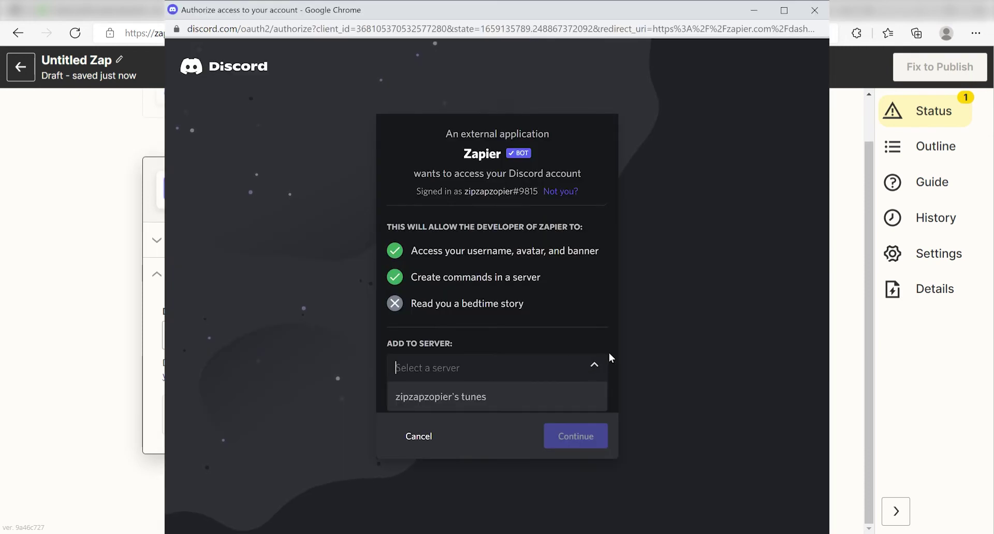
click(572, 394)
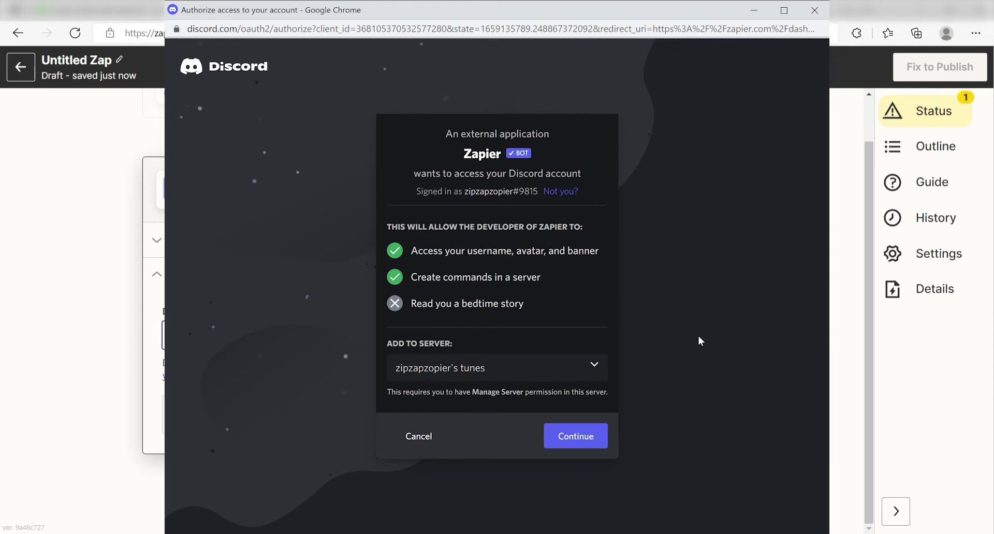
click(591, 435)
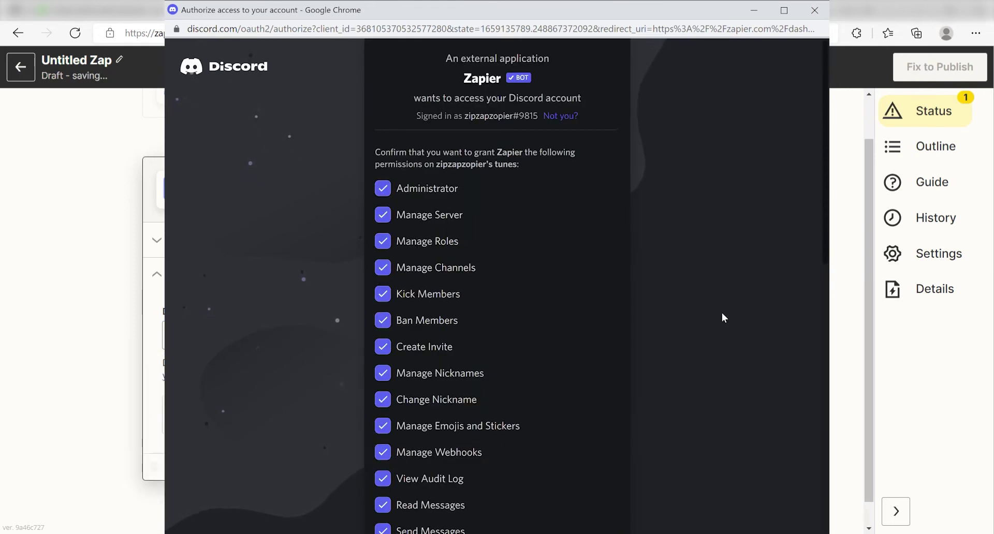
scroll(676, 291, down, 1)
scroll(676, 291, down, 8)
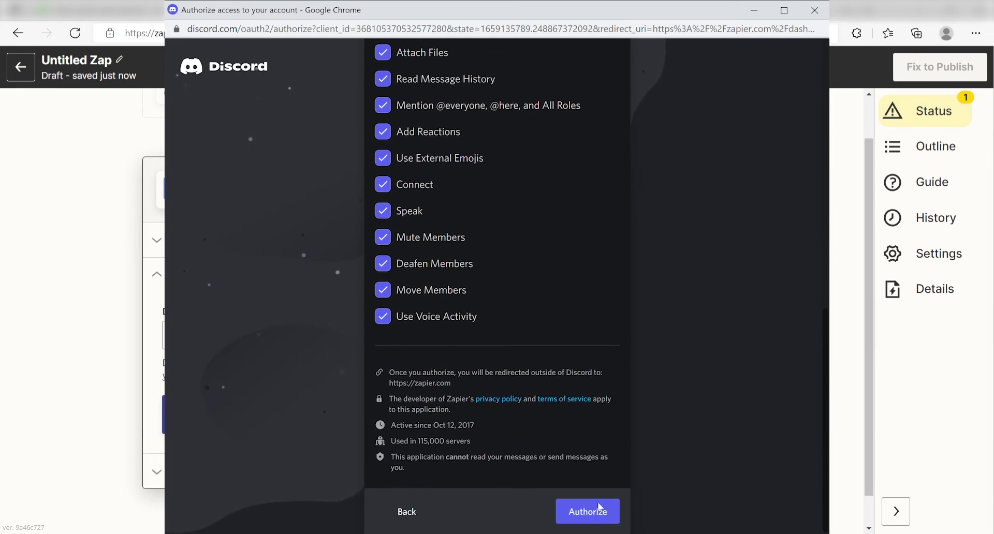
click(601, 512)
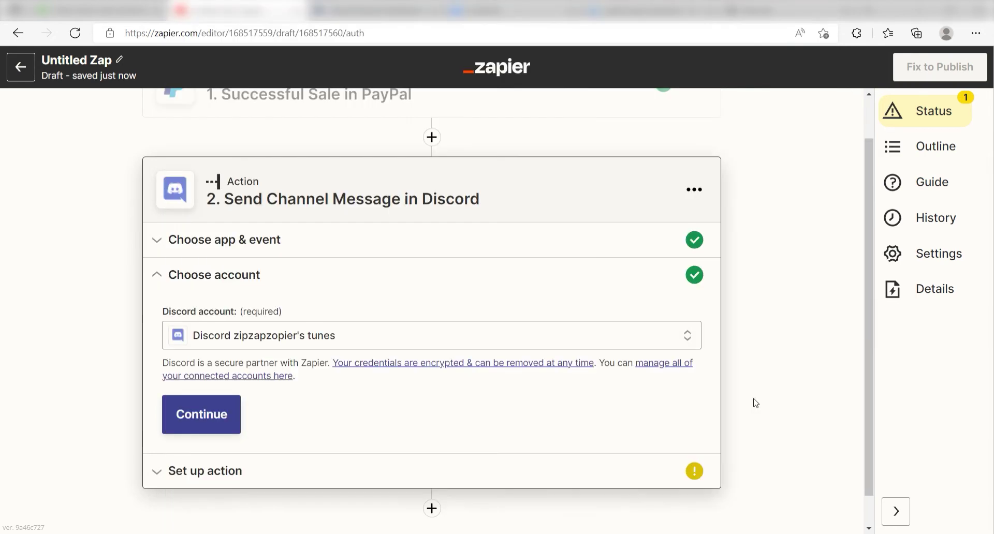
Set the Discord action's channel to general.
click(194, 418)
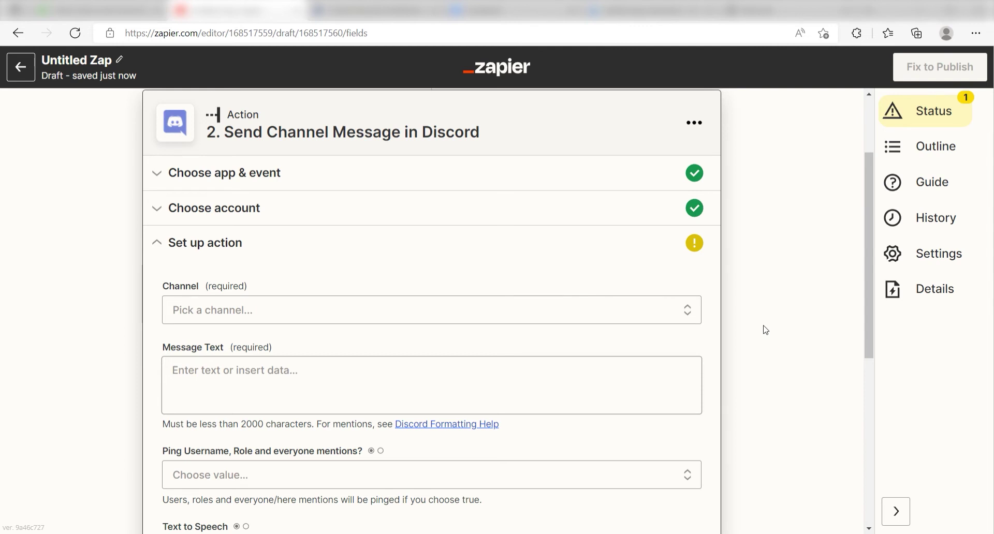
click(590, 317)
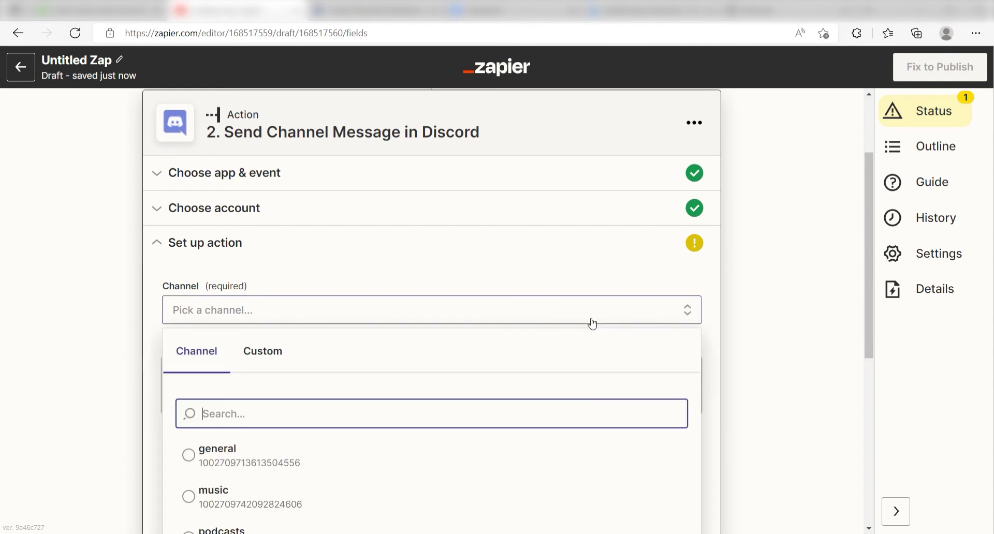
click(365, 459)
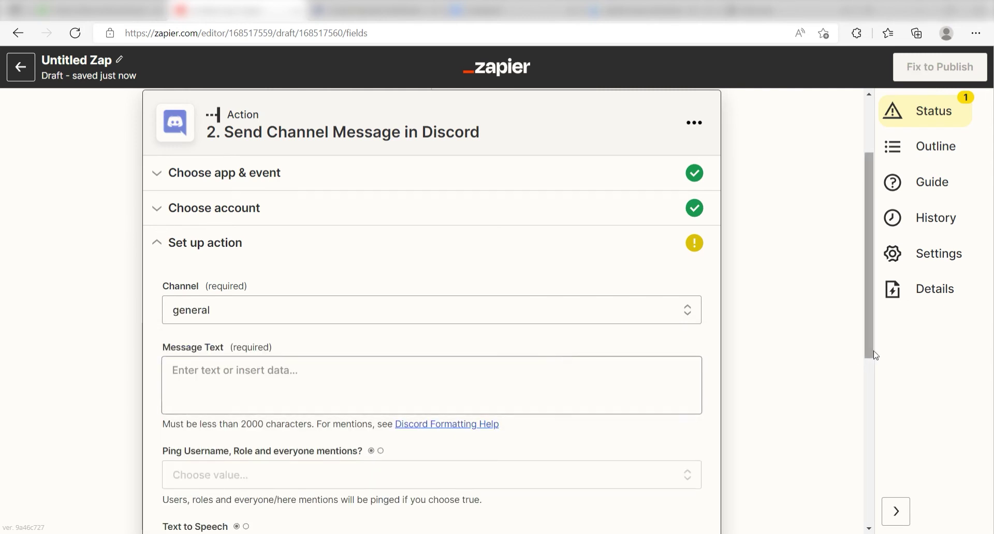
Build the message from First Name, Last Name, Mc Gross and Payer Email with purchase and shipping text.
scroll(817, 311, down, 1)
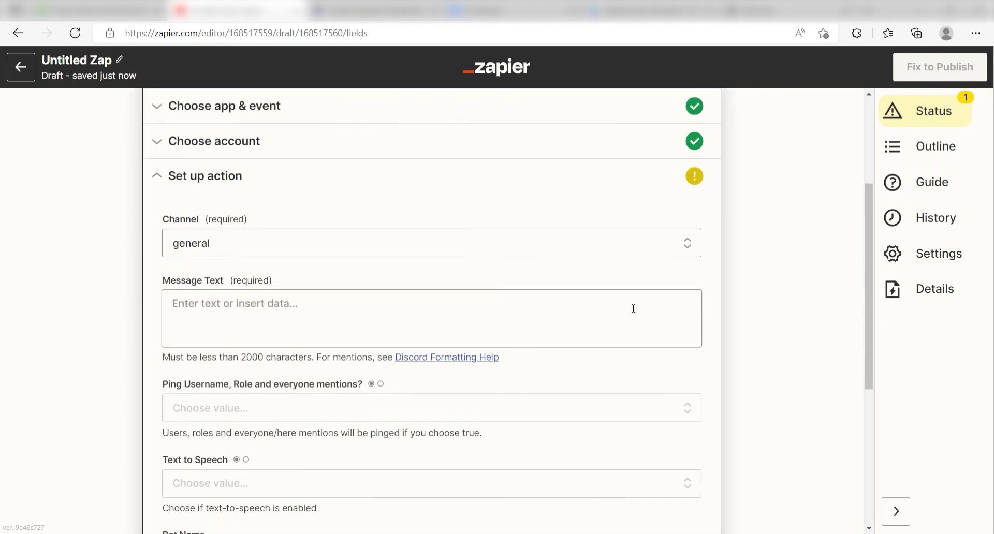
click(335, 311)
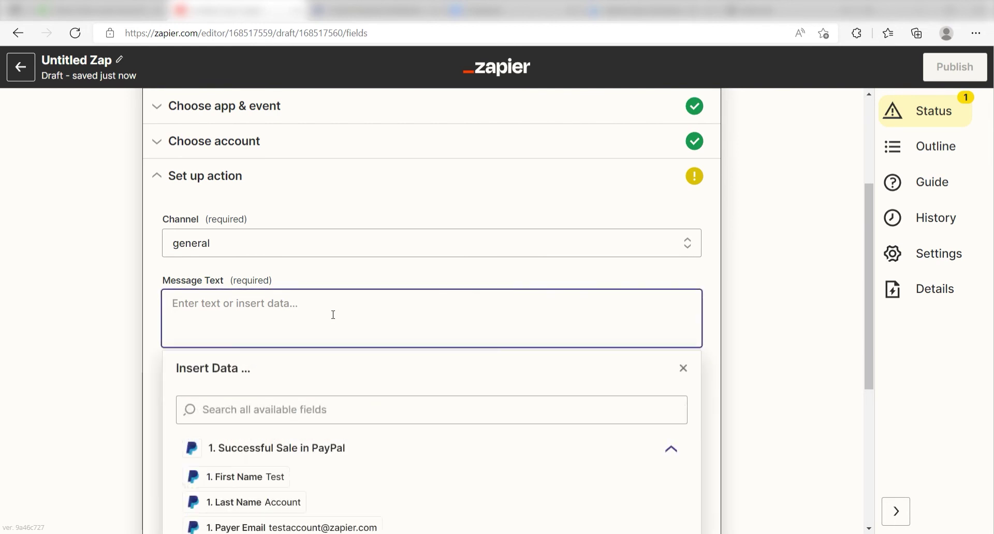
click(261, 476)
click(253, 503)
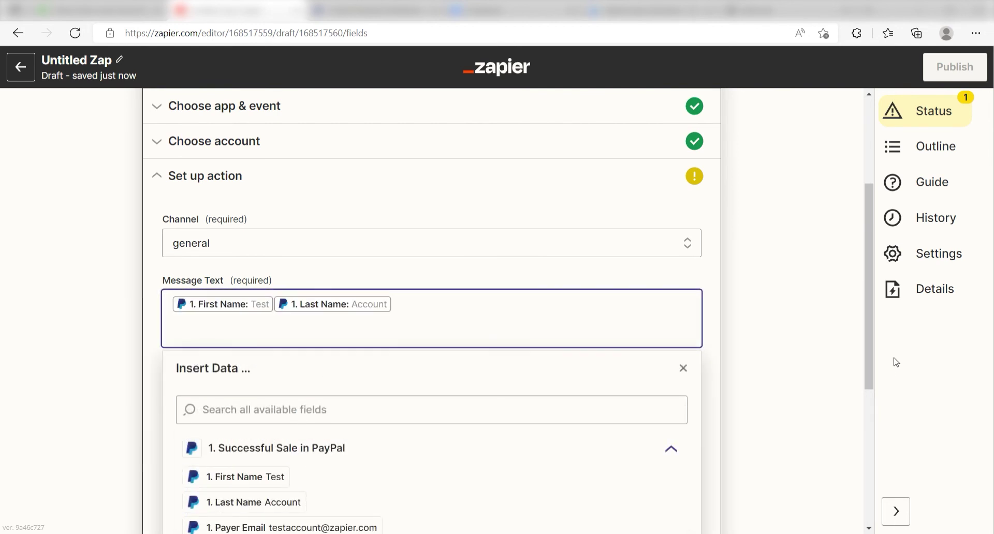
text(has purchased an item on paypal!)
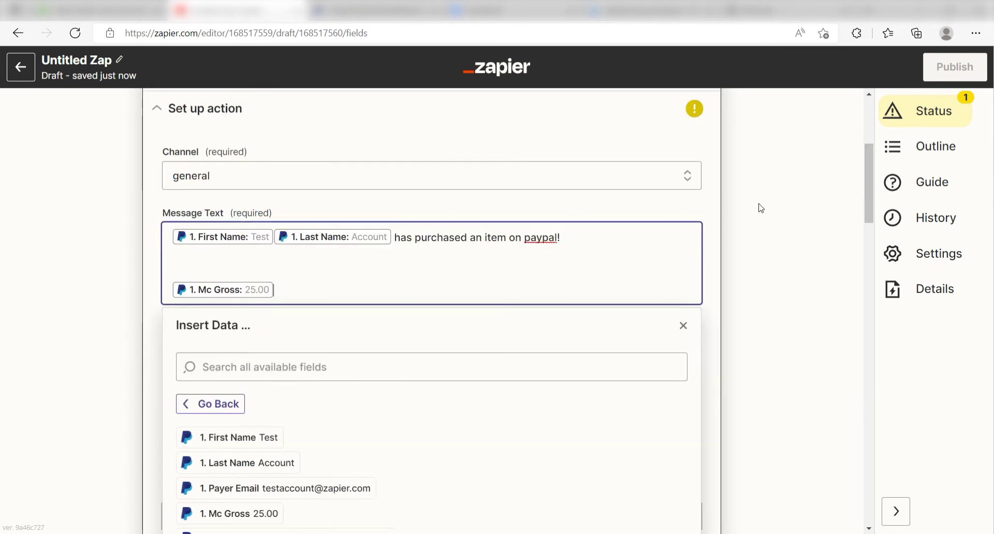
text(dollars have been dep)
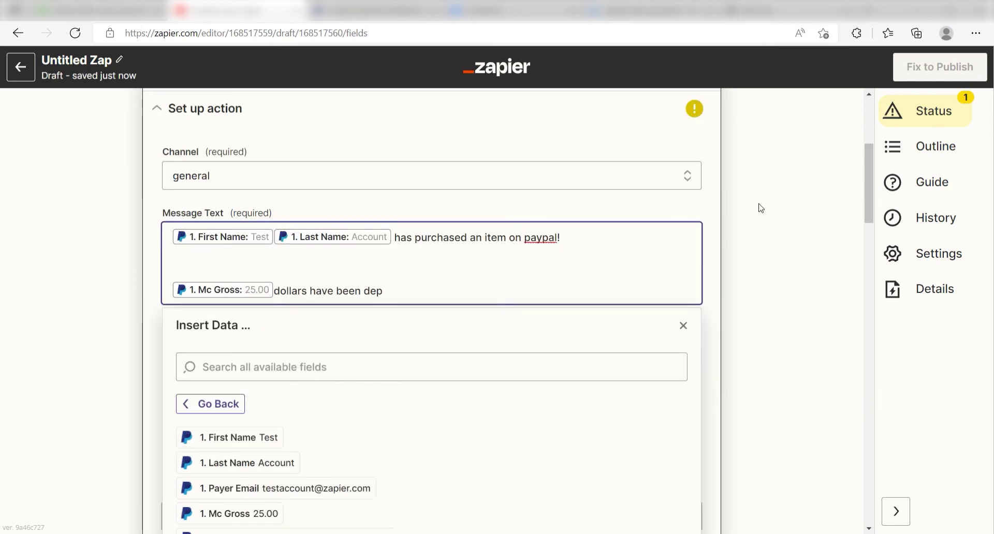
text(osited into our paypal account.  Please contact)
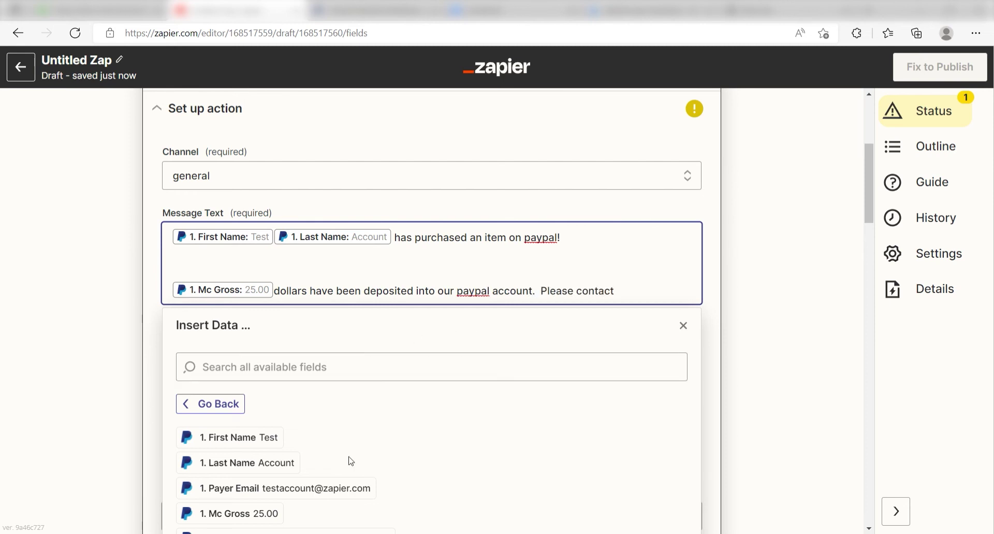
click(333, 489)
text(to confirm their shipping info.)
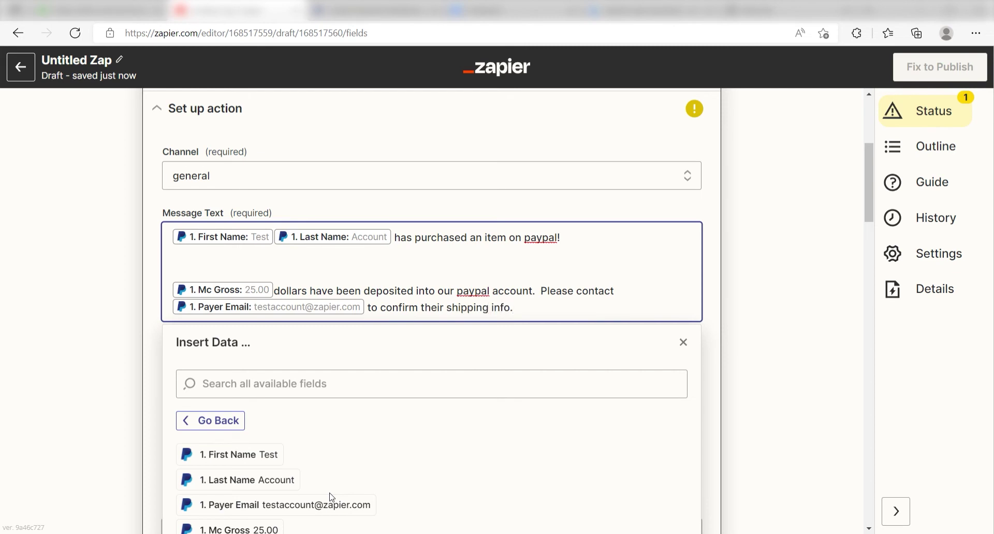
Set Ping mentions to False.
click(798, 263)
scroll(798, 264, down, 1)
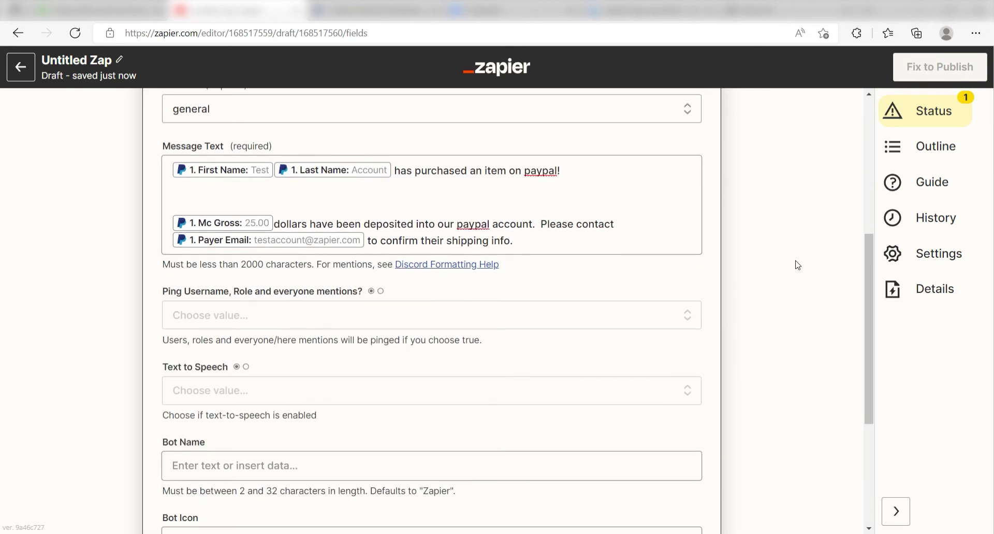
click(642, 316)
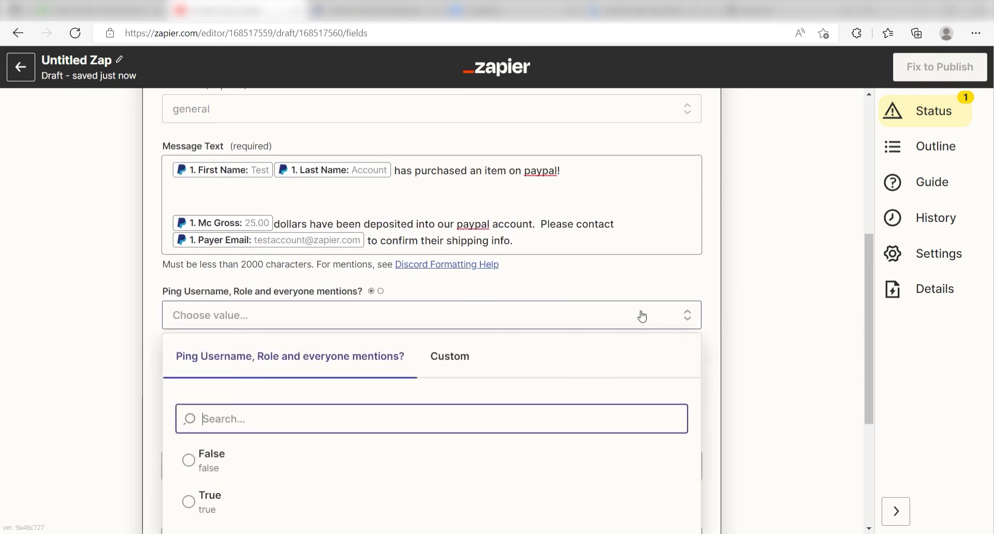
click(312, 466)
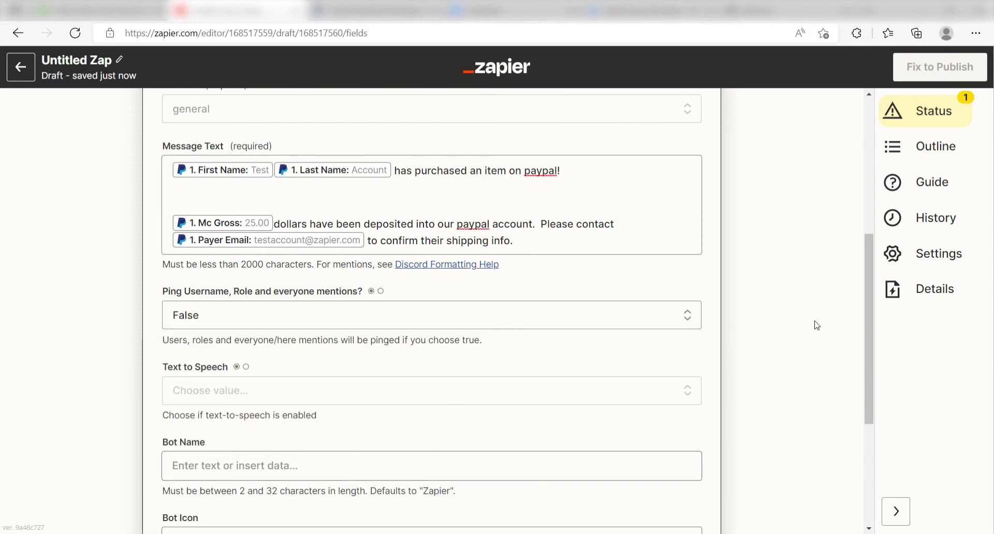
Name the bot 'PayPal Bot' and continue to the action test preview.
scroll(777, 337, down, 1)
click(669, 393)
text(PayPal Bot)
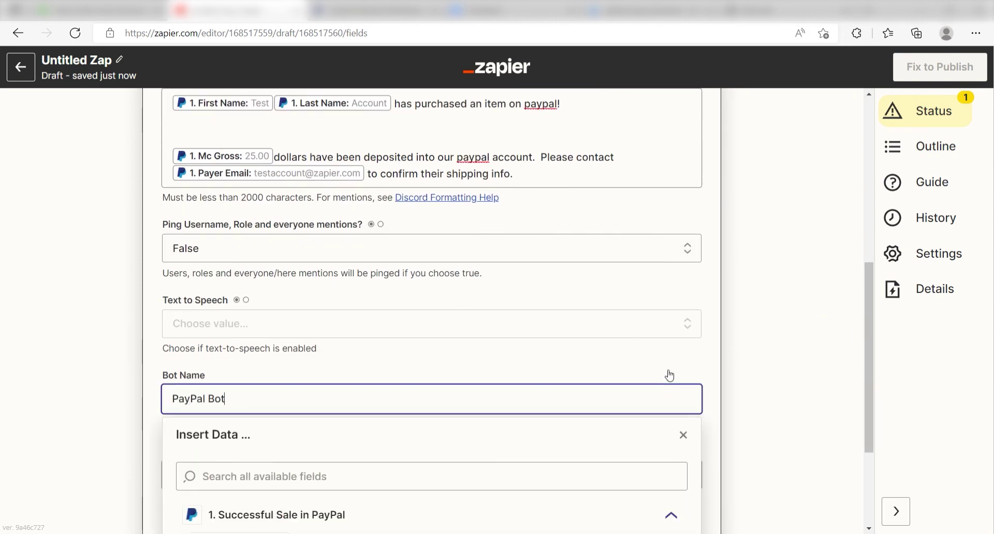
click(743, 326)
scroll(746, 321, down, 3)
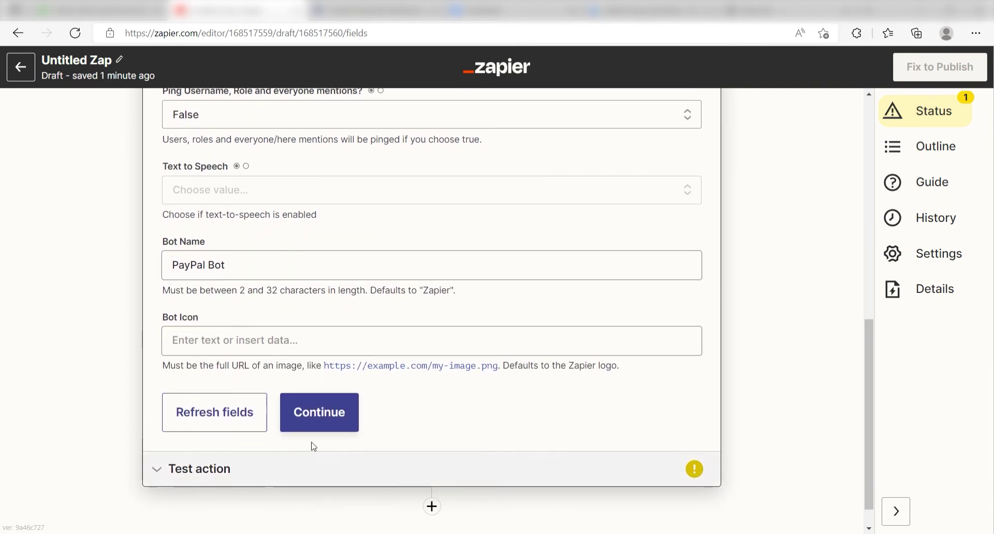
click(318, 426)
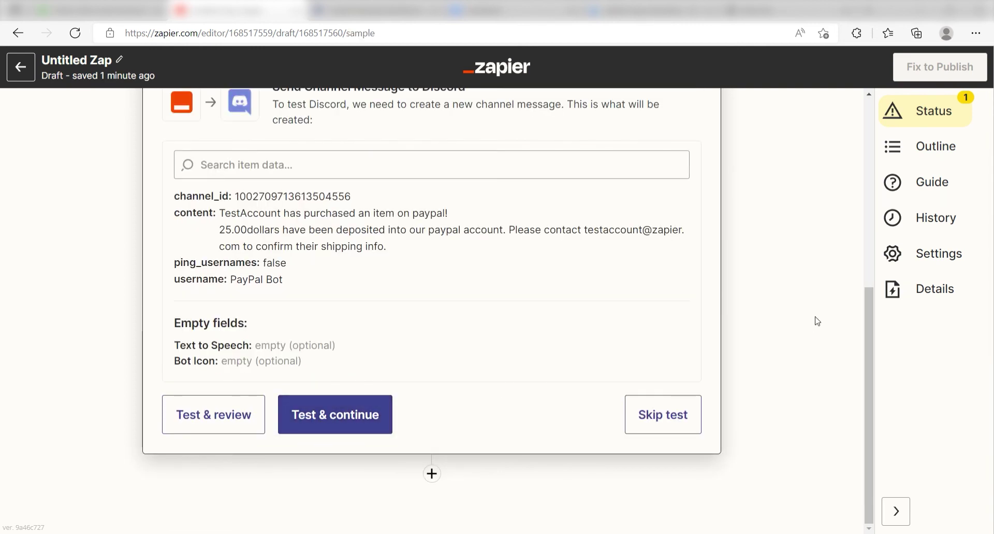